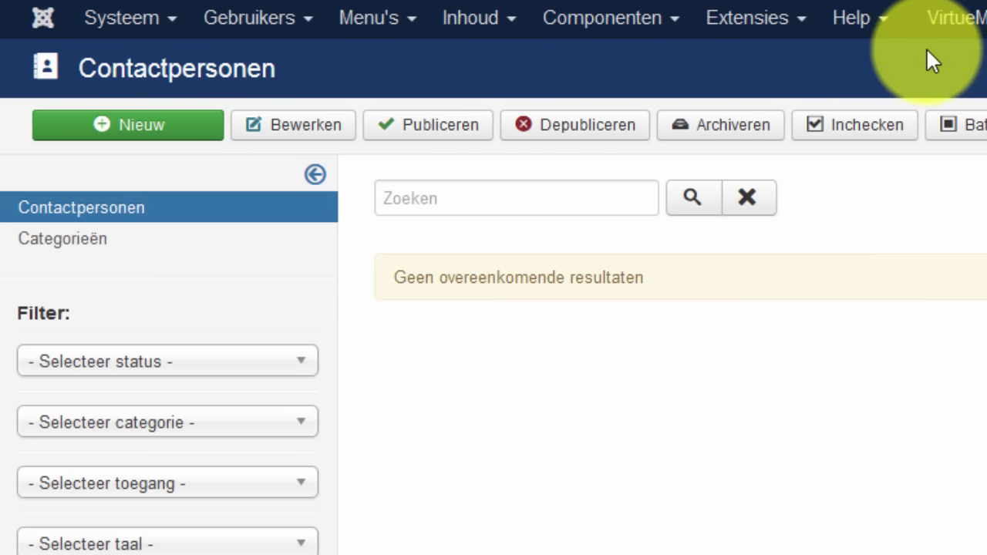
left_click(298, 25)
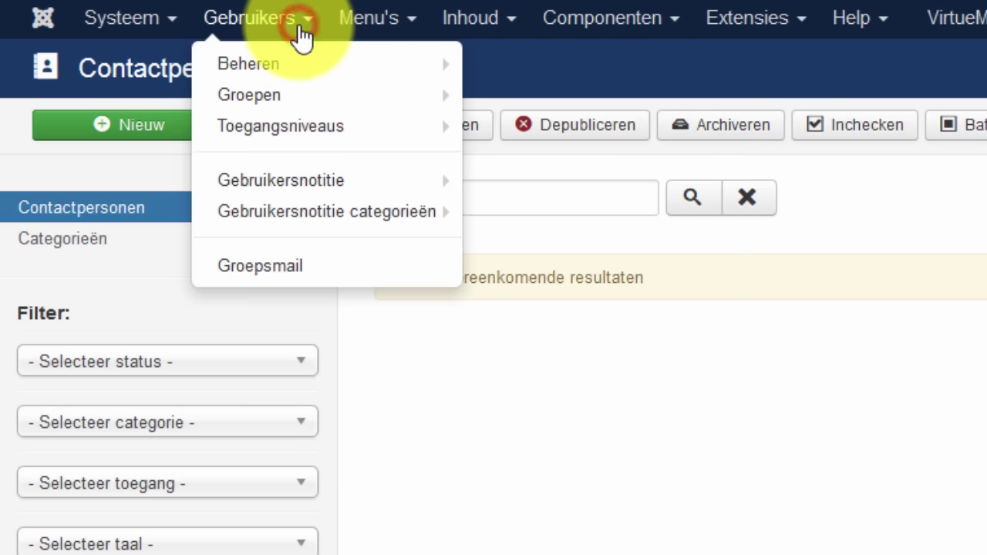
left_click(241, 67)
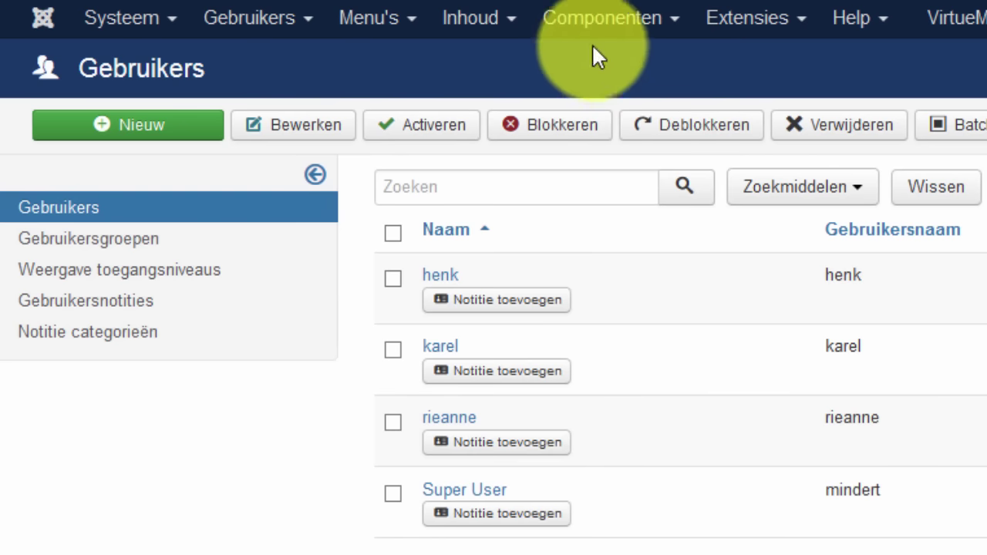
left_click(588, 23)
left_click(637, 192)
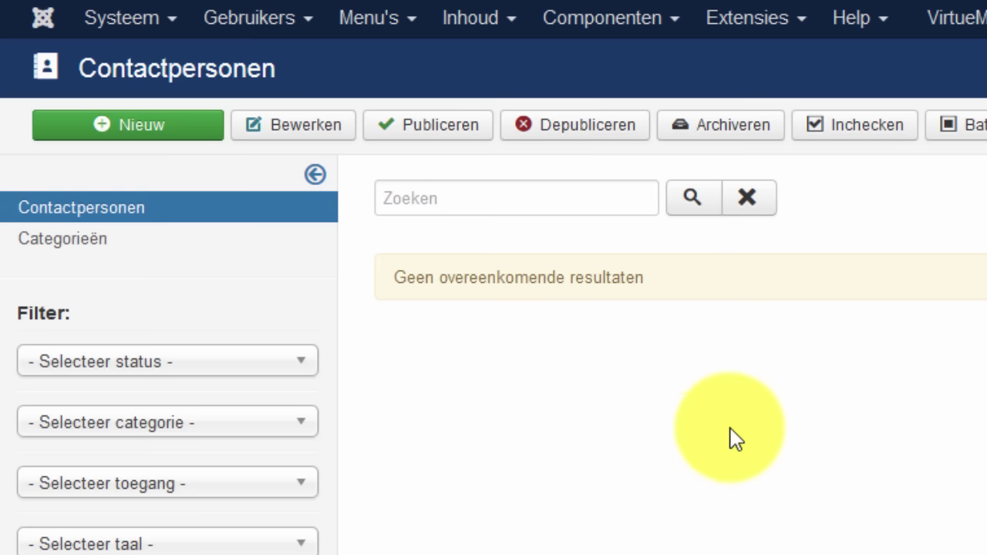
- Filter the plugin manager list to plugins matching 'contact'
left_click(768, 18)
left_click(766, 142)
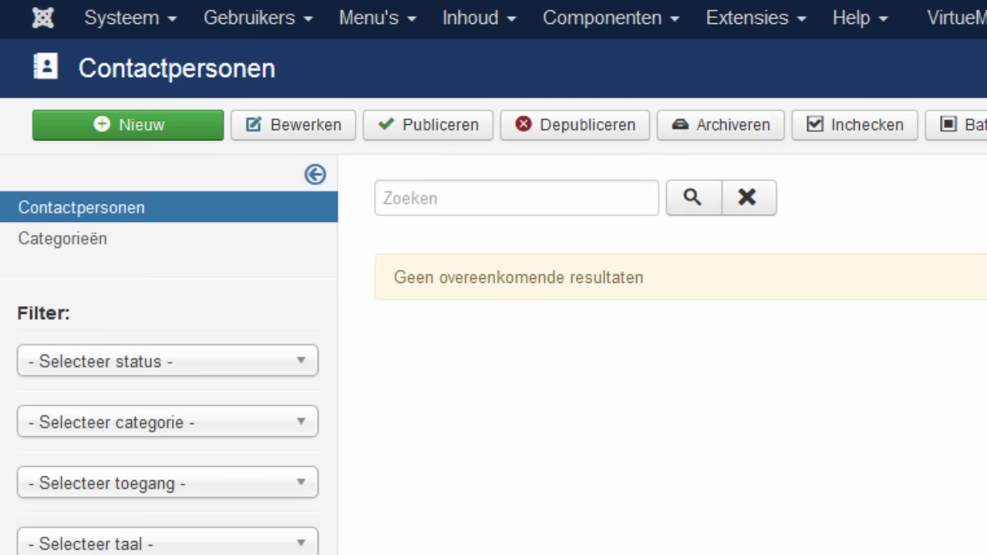
left_click(512, 195)
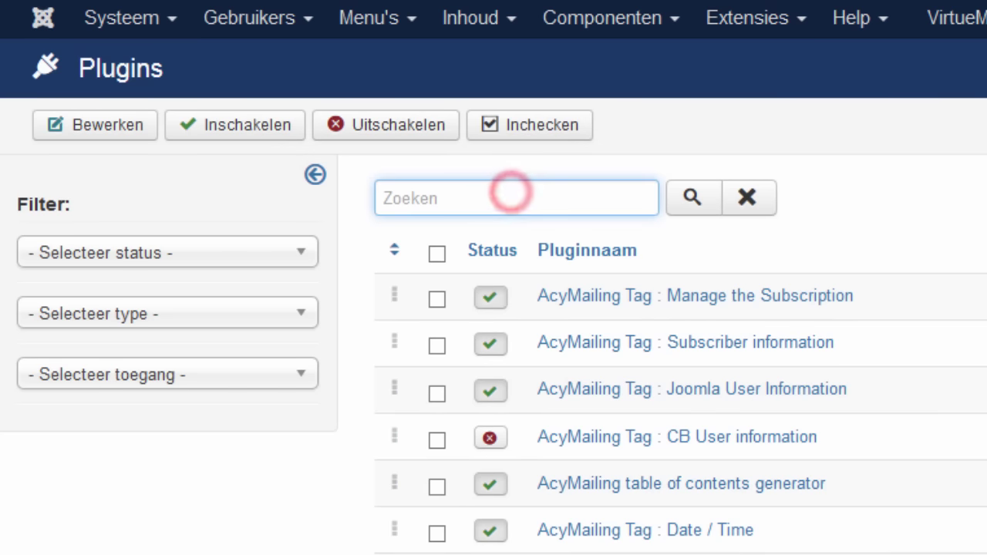
type("cont")
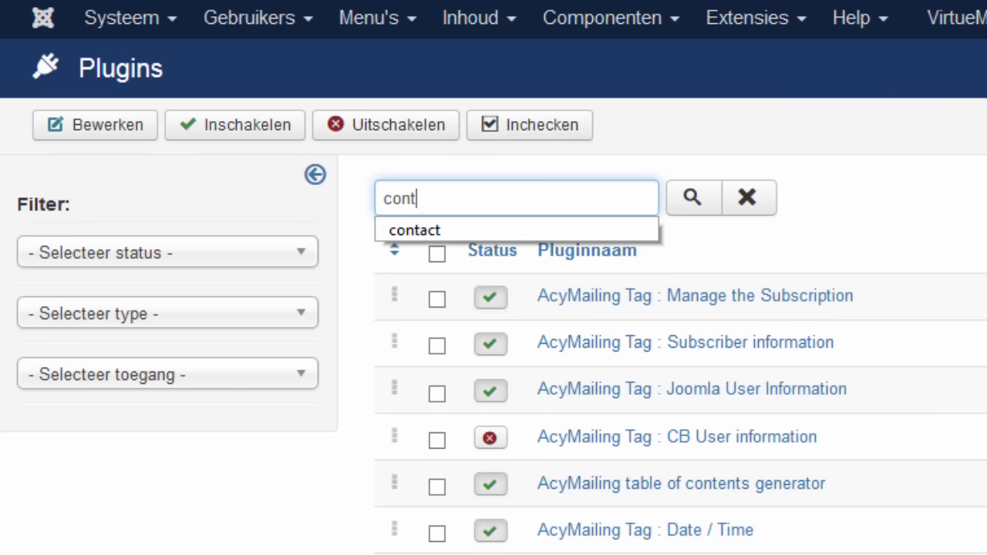
type("act")
key("Return")
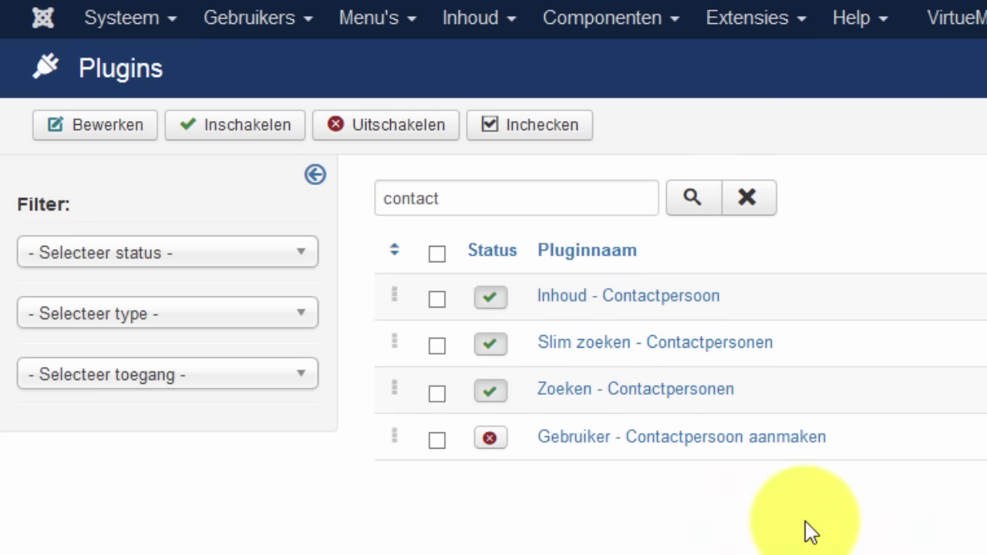
- Open Gebruiker - Contactpersoon aanmaken, confirm only Uncategorised is offered as category, and save
left_click(683, 443)
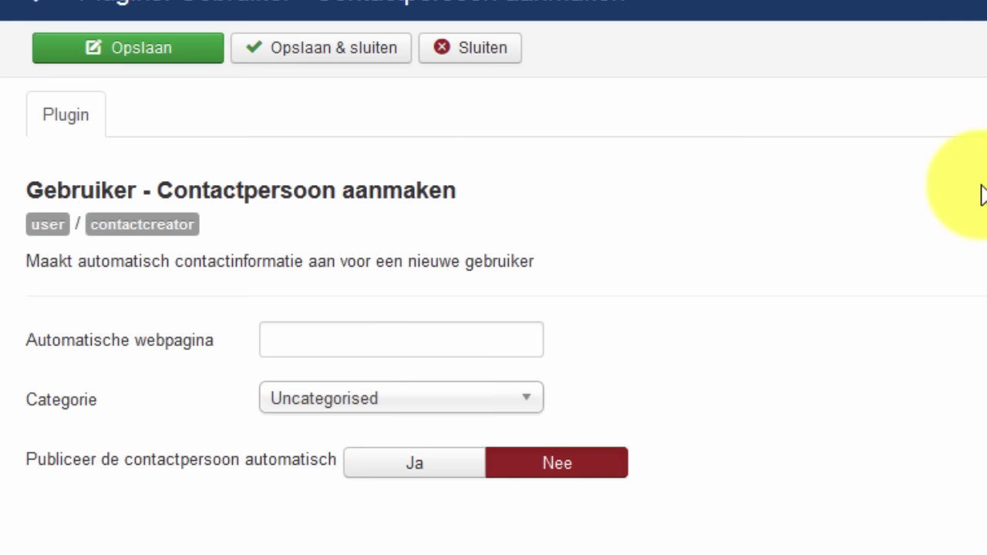
mouse_move(200, 339)
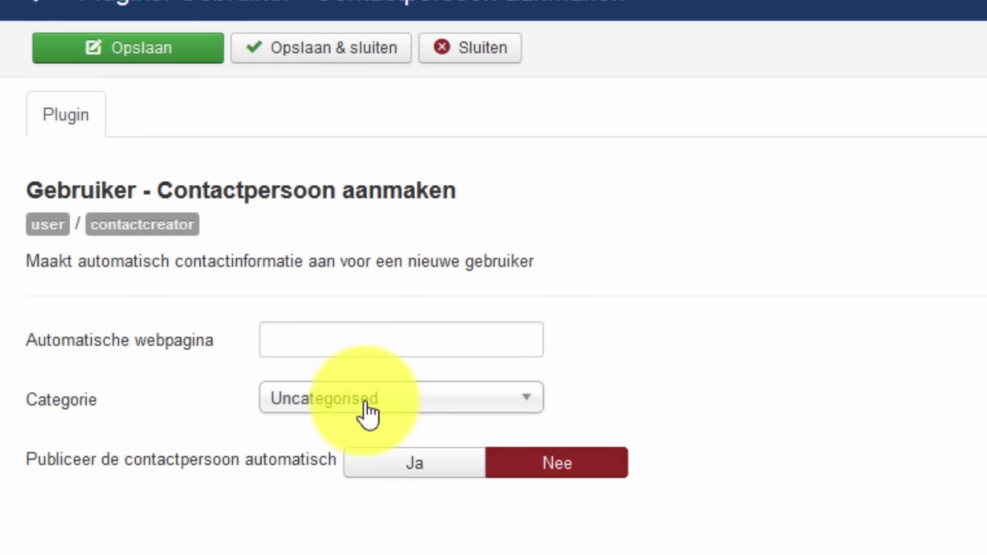
left_click(409, 413)
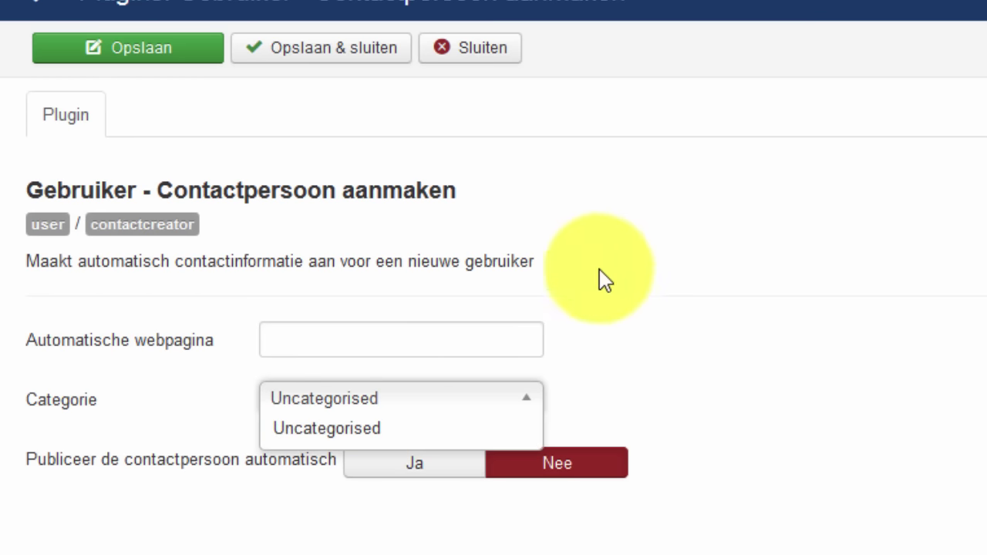
left_click(334, 48)
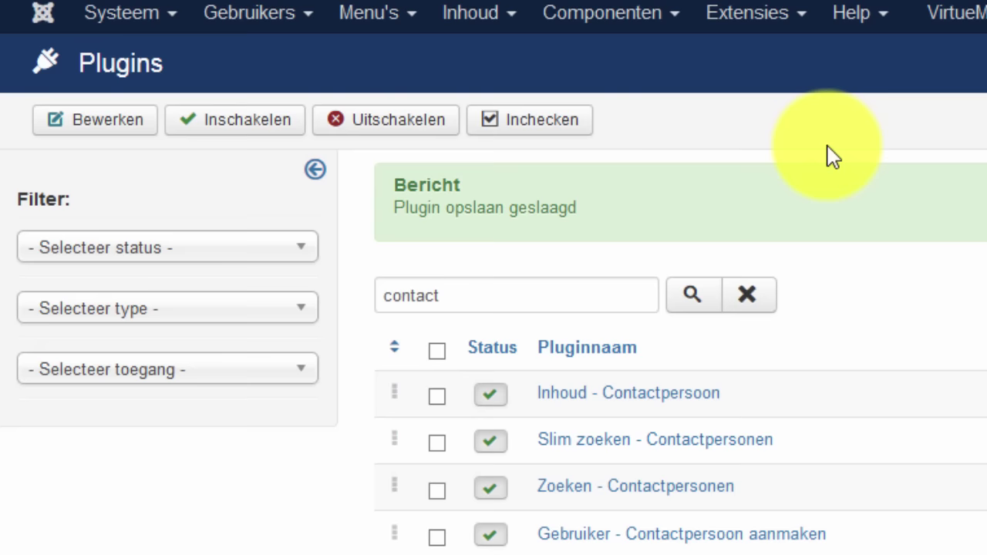
- Add a new contact category titled 'Algemeen' under Contactpersonen > Categorieën and save it
left_click(616, 16)
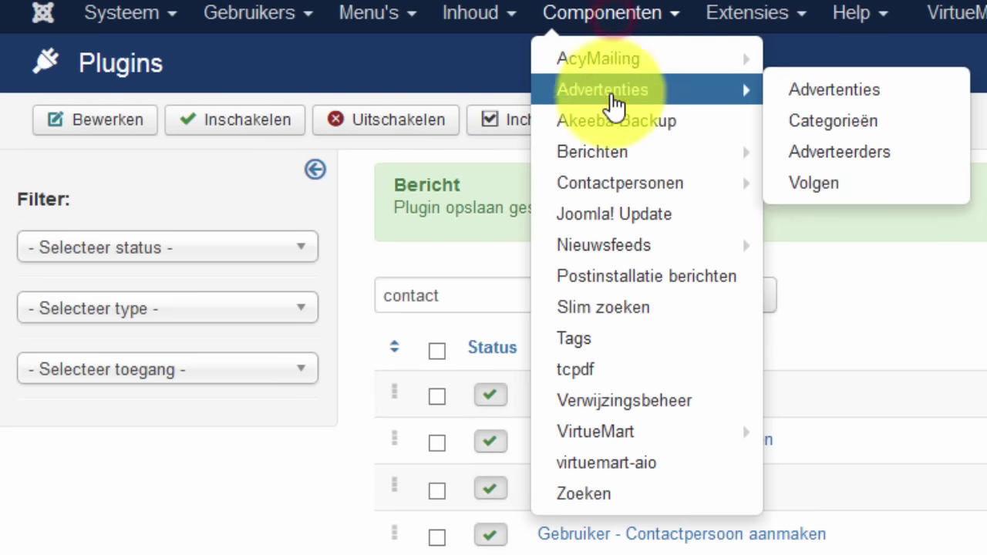
left_click(624, 185)
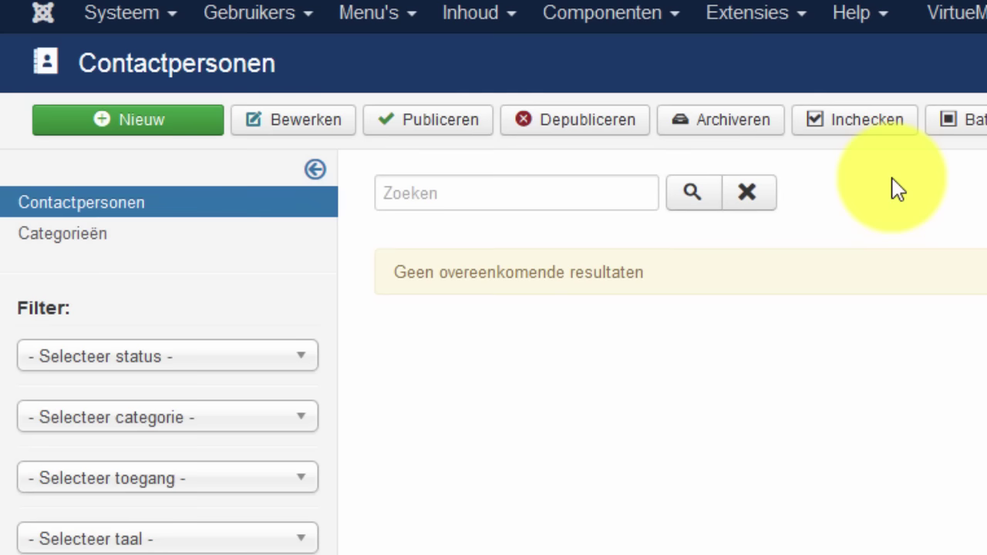
left_click(54, 232)
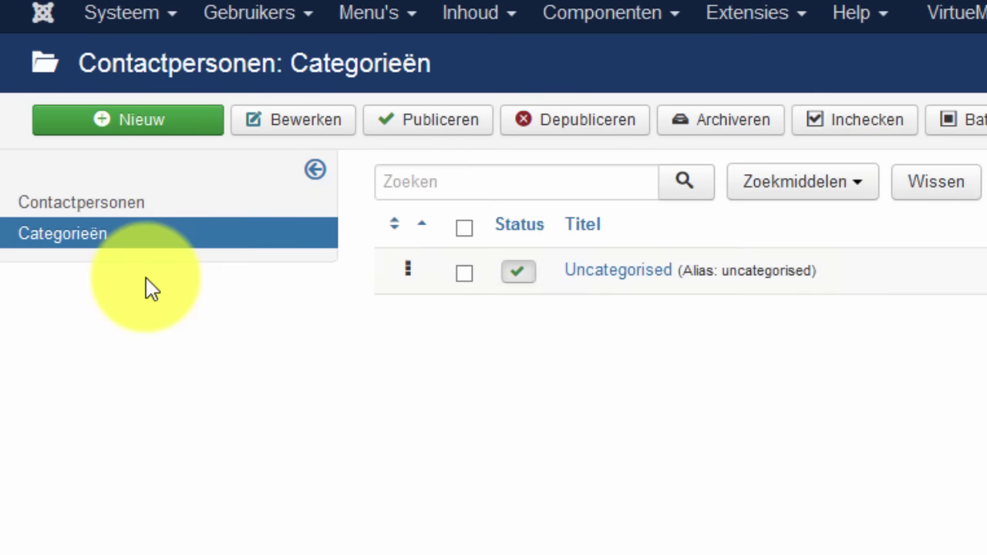
left_click(152, 121)
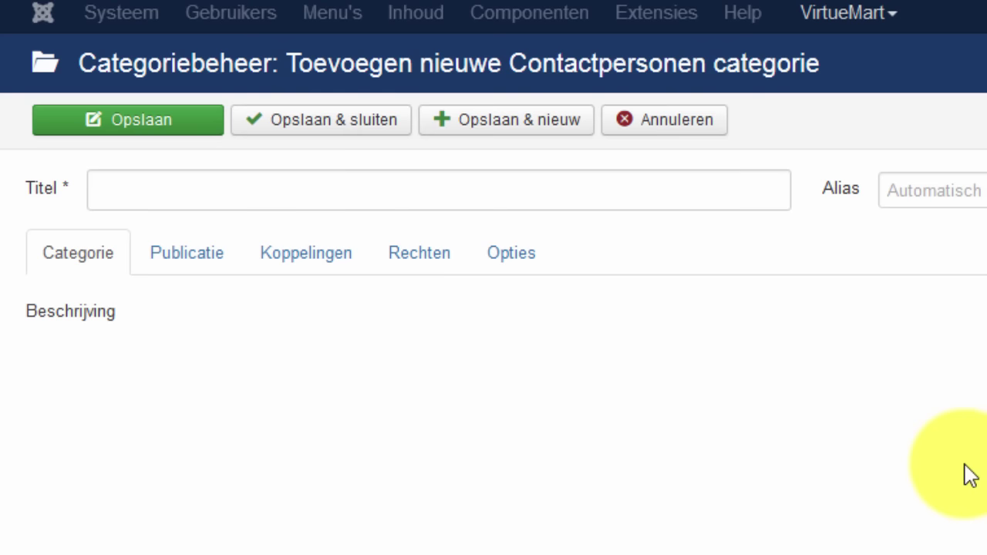
left_click(468, 192)
type("A")
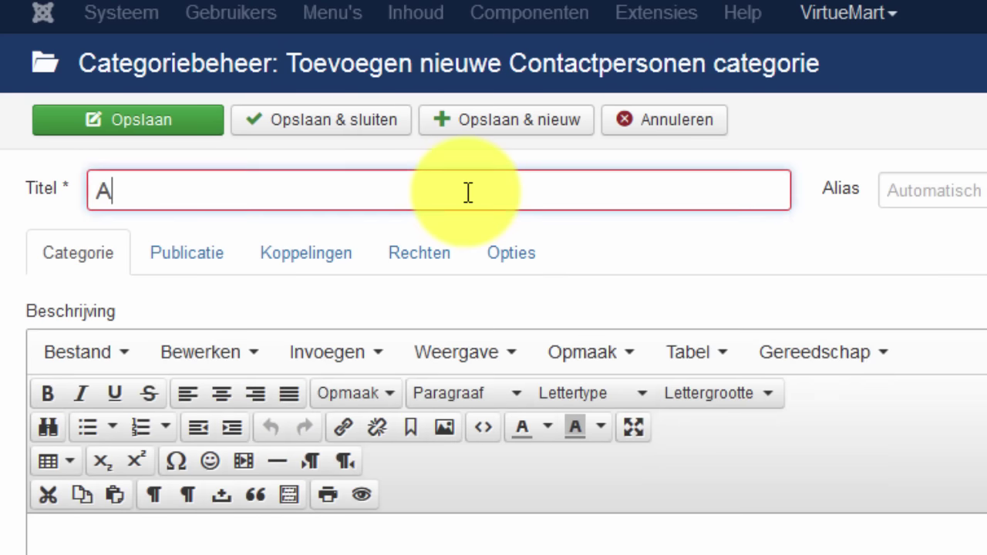
left_click(420, 271)
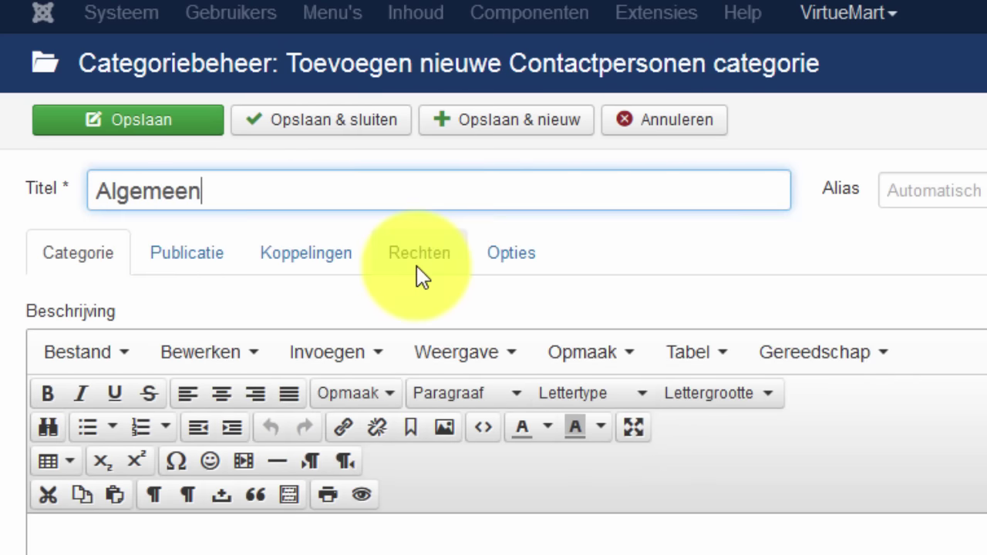
left_click(401, 124)
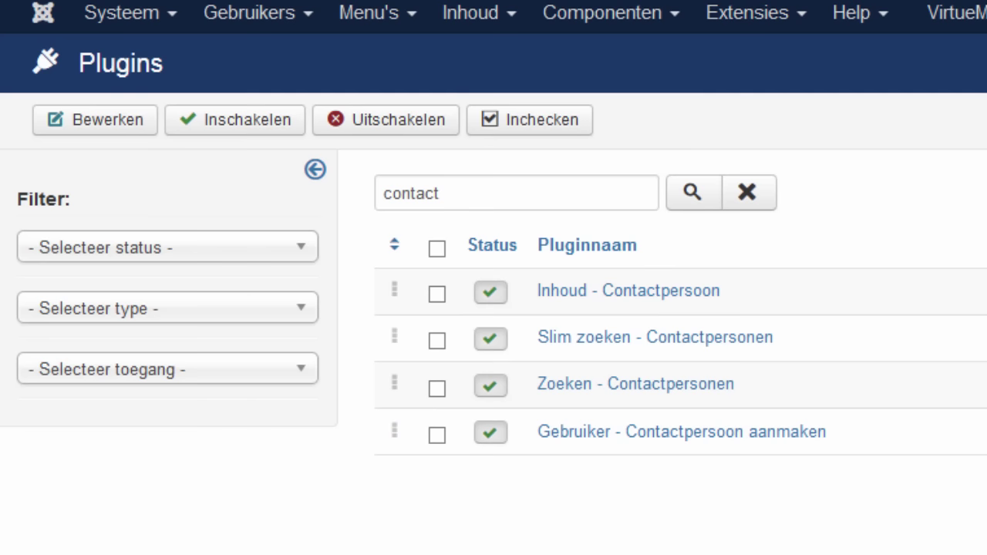
- Set the Gebruiker - Contactpersoon aanmaken plugin to category Algemeen with Publiceer automatisch Ja, and save
left_click(682, 435)
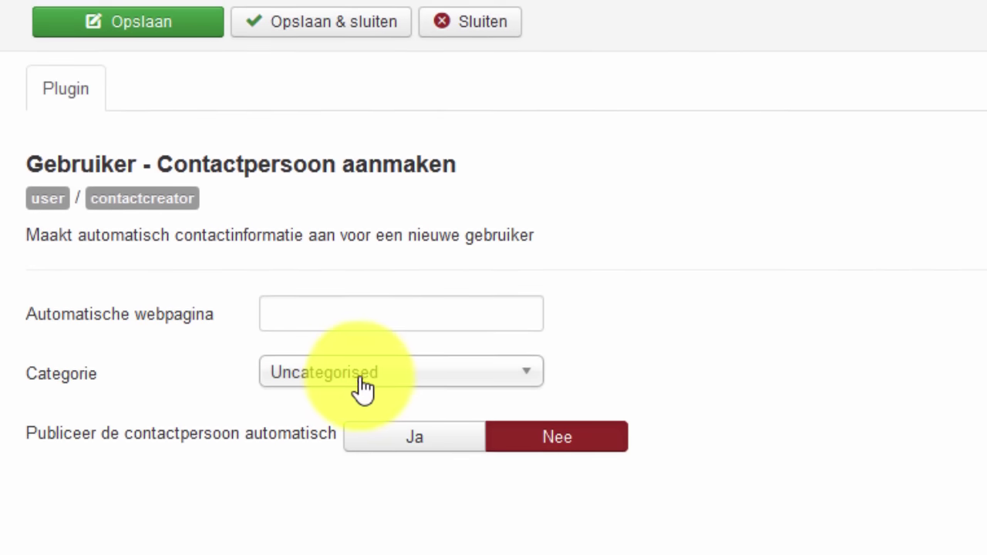
left_click(362, 389)
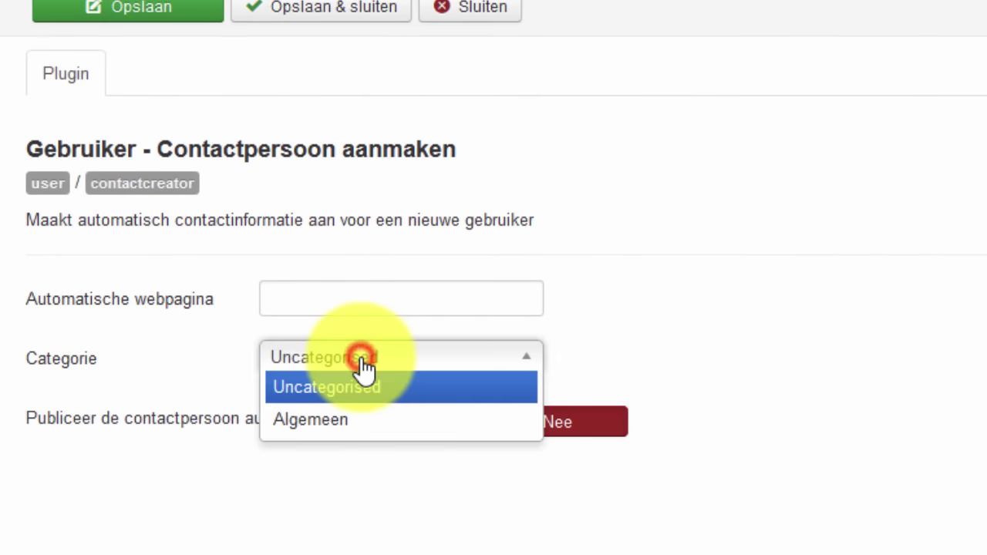
left_click(337, 418)
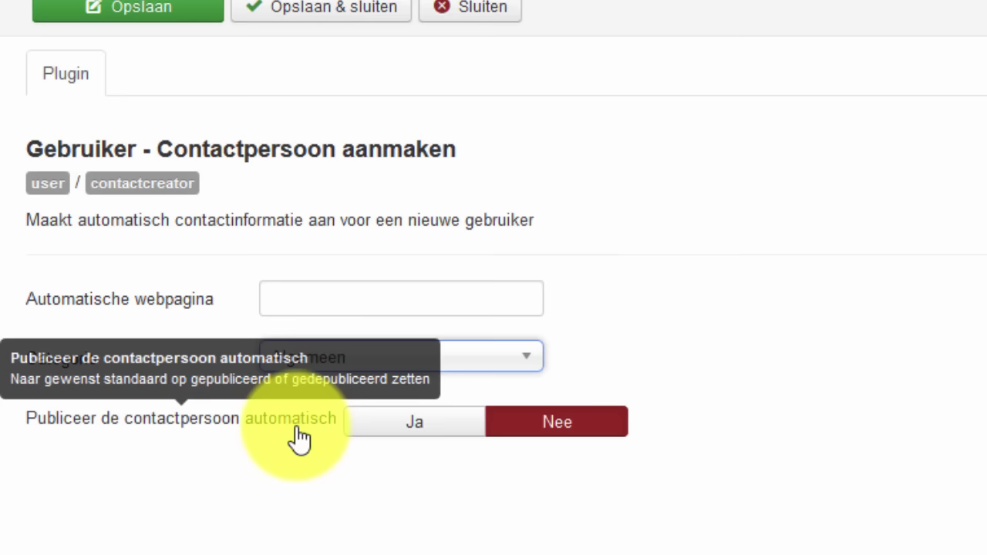
left_click(381, 422)
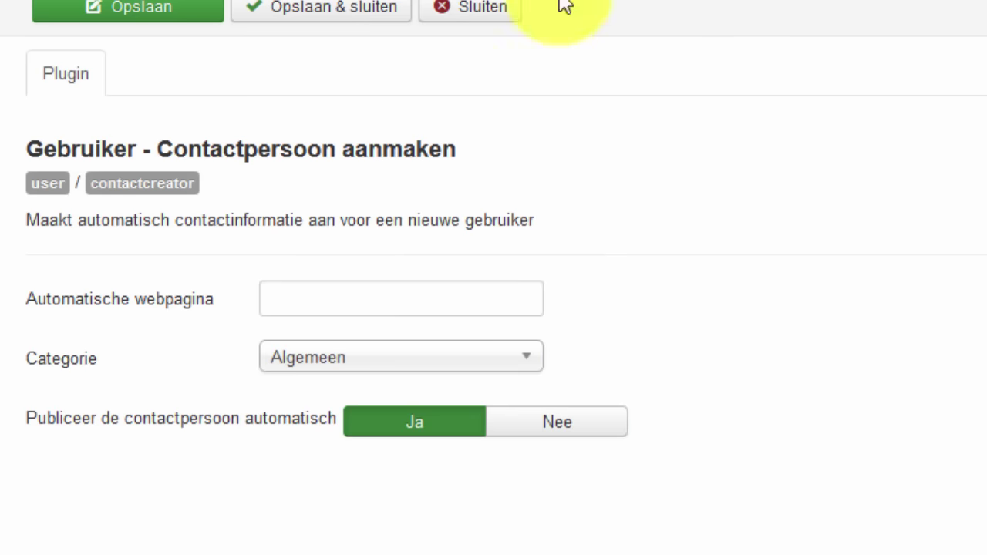
left_click(357, 11)
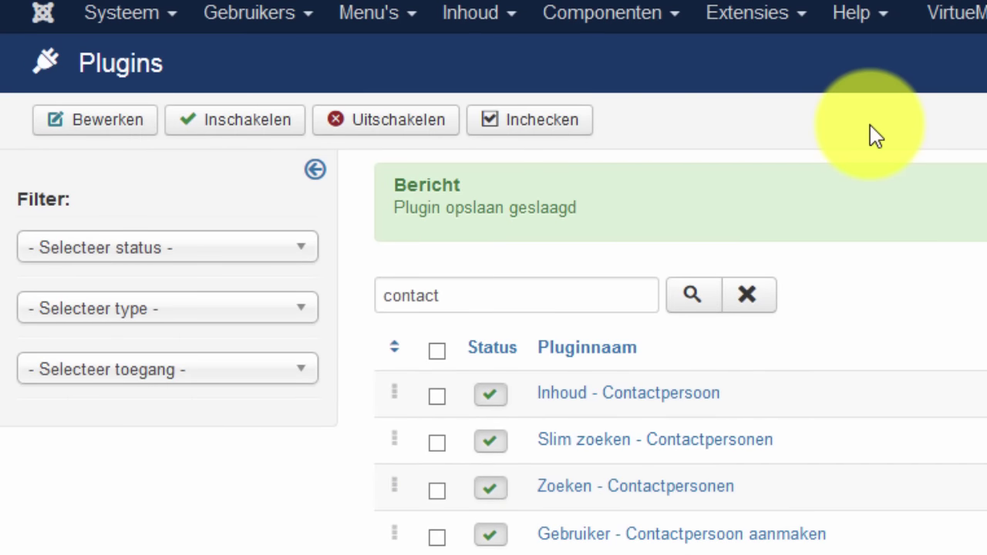
- Create a new user with the person's name, login name, password (confirmed) and e-mail address, and save
left_click(609, 14)
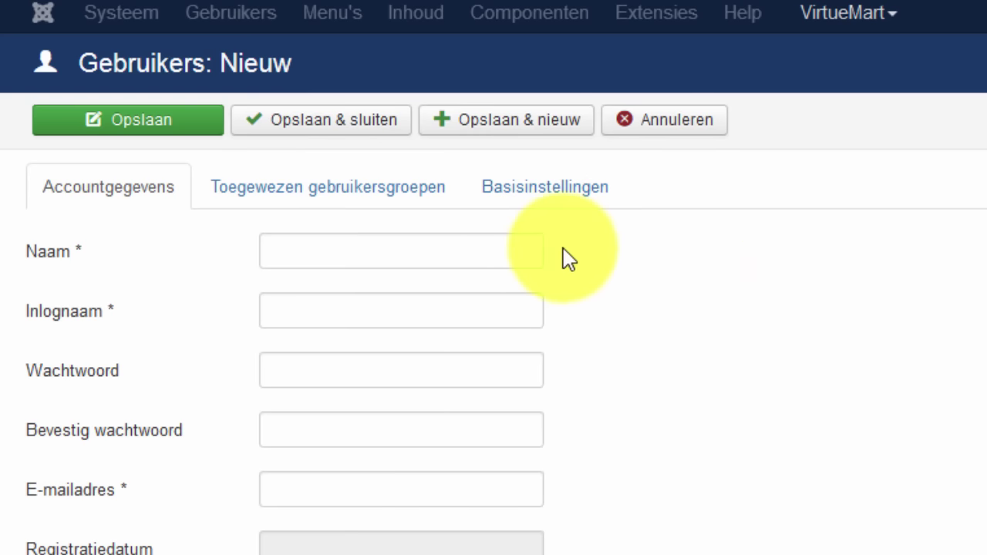
left_click(473, 249)
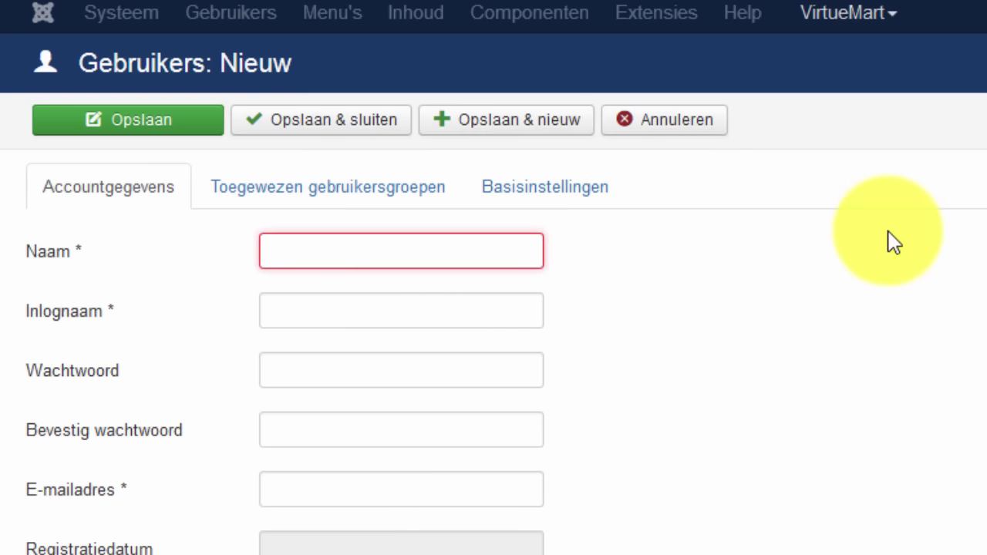
type("Bruno")
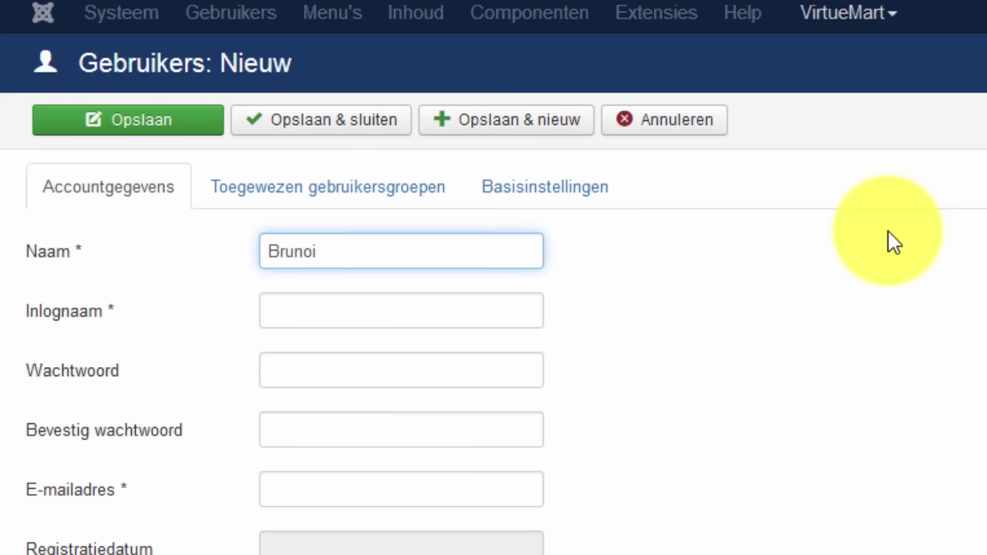
left_click(501, 301)
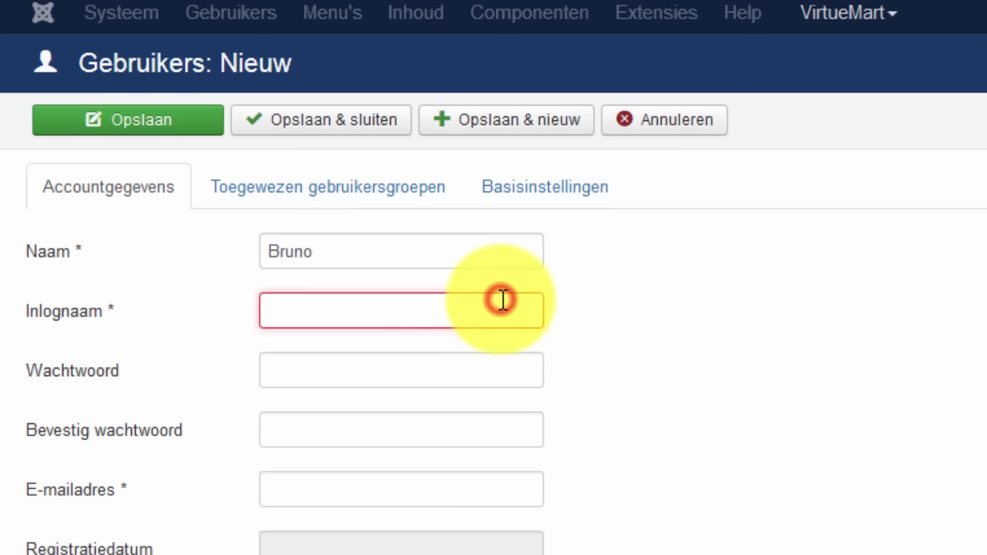
type("bruno")
left_click(405, 371)
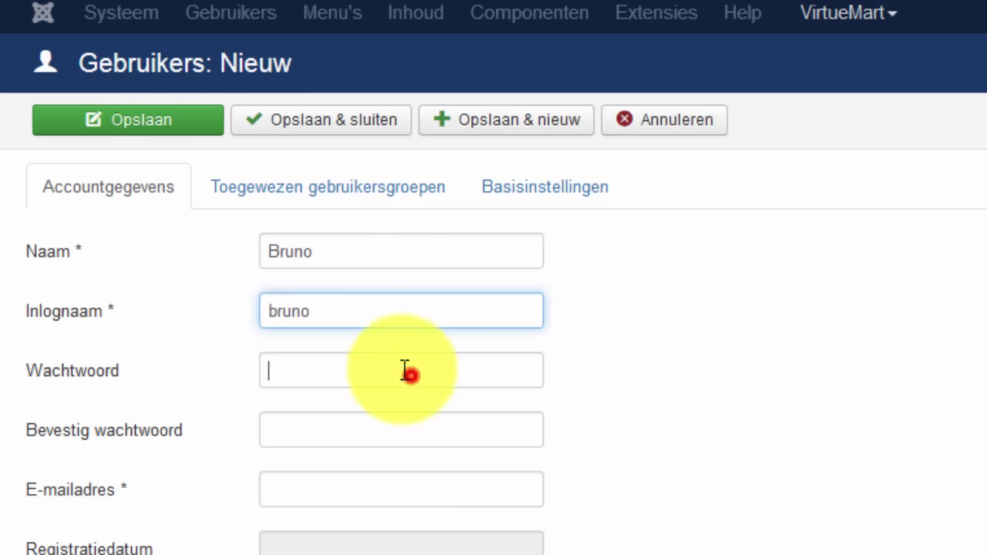
left_click(384, 430)
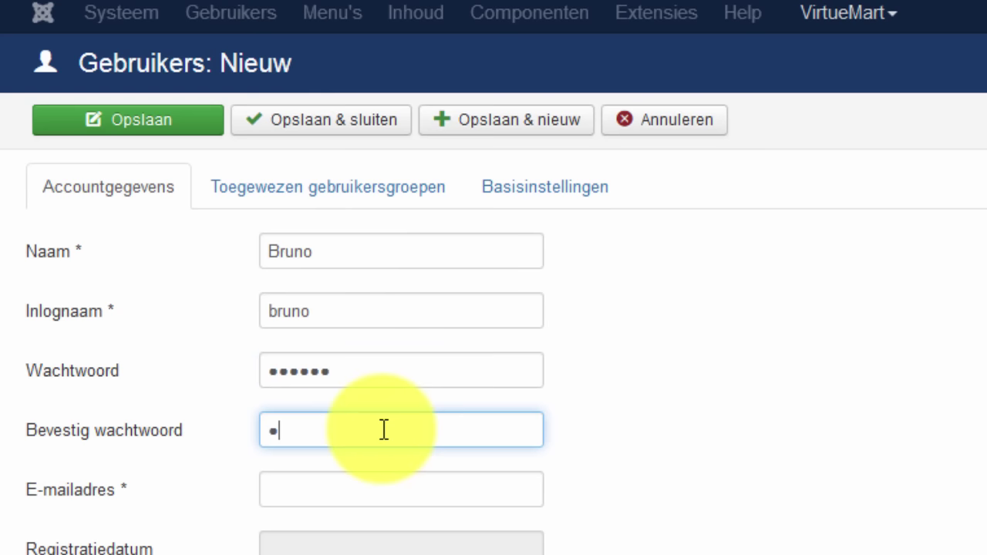
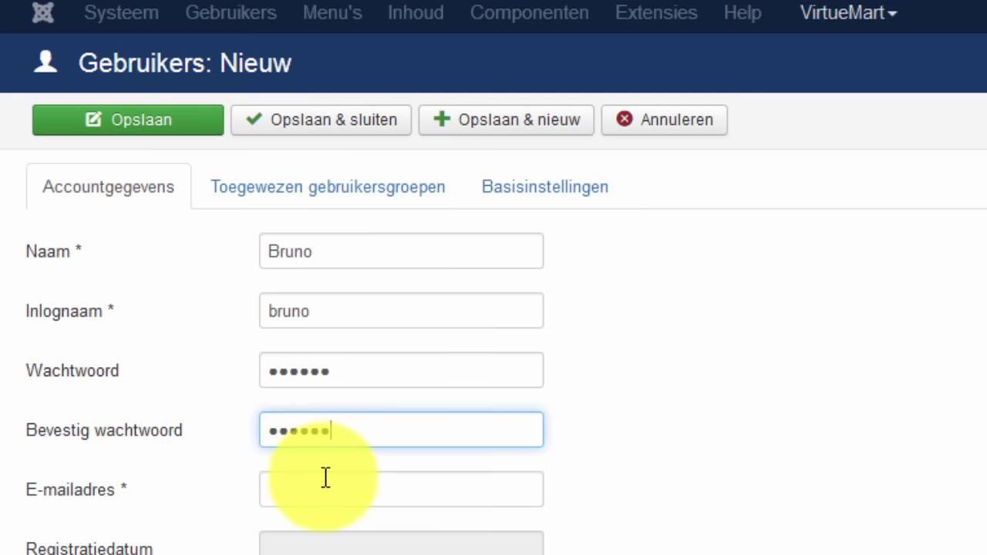
left_click(324, 478)
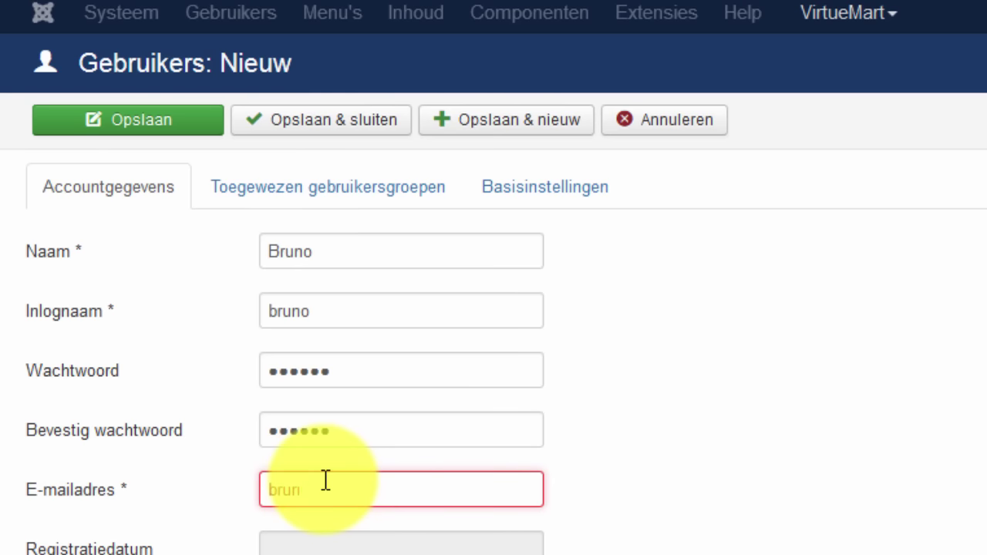
left_click(367, 121)
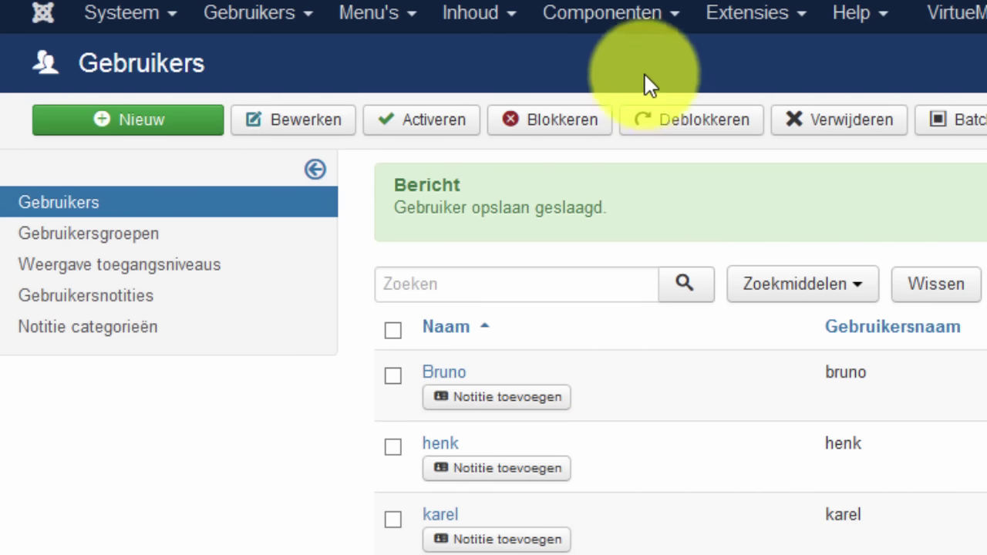
- Open the new user's automatically created contact from the Contactpersonen list
left_click(623, 18)
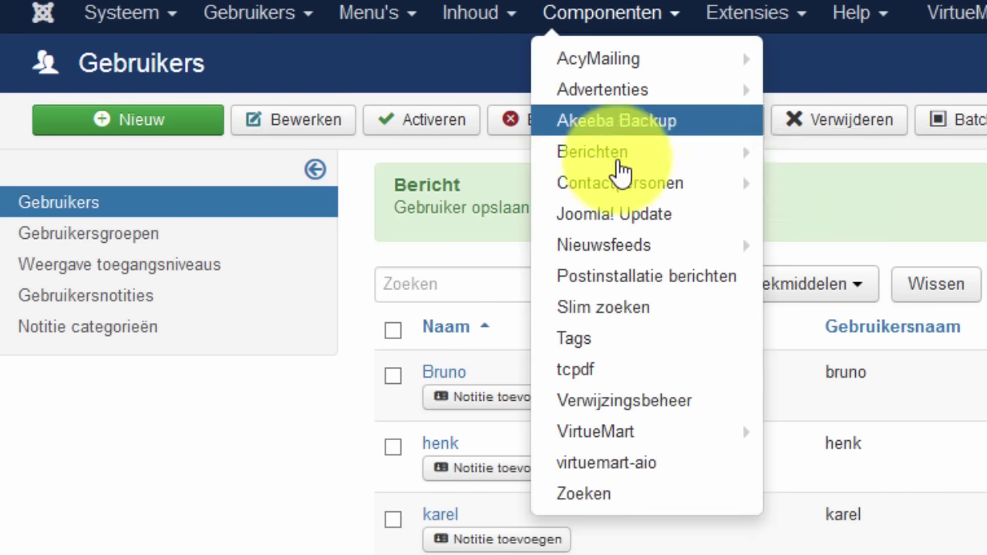
left_click(617, 182)
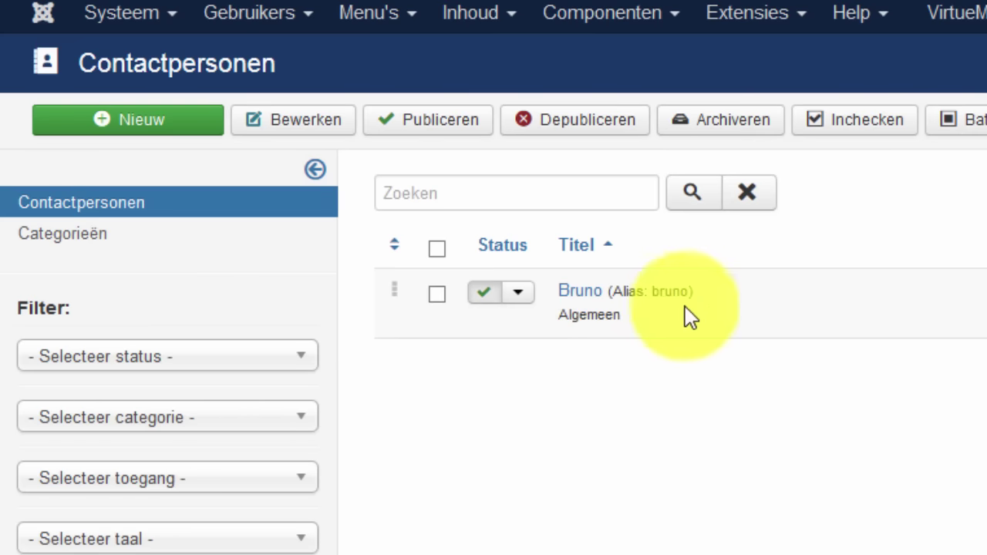
left_click(584, 291)
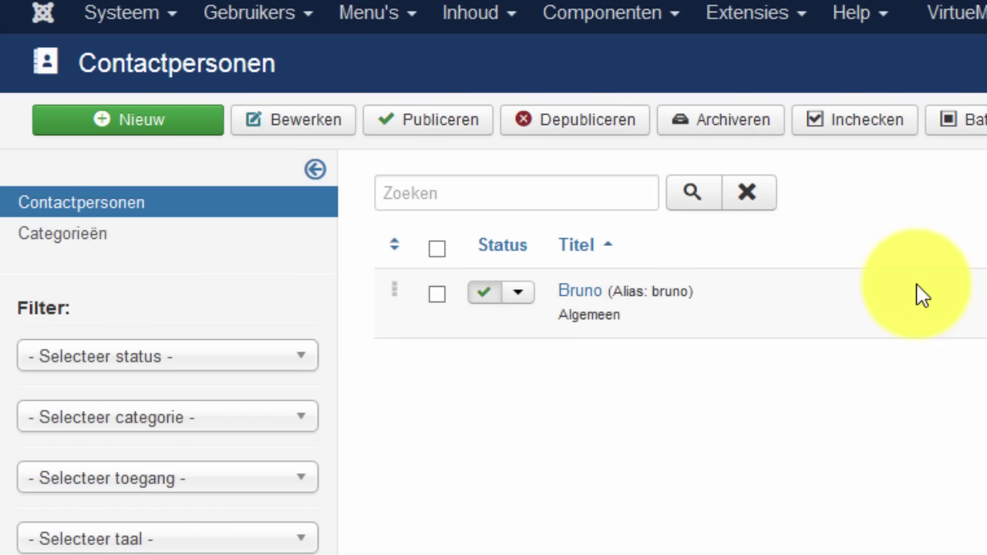